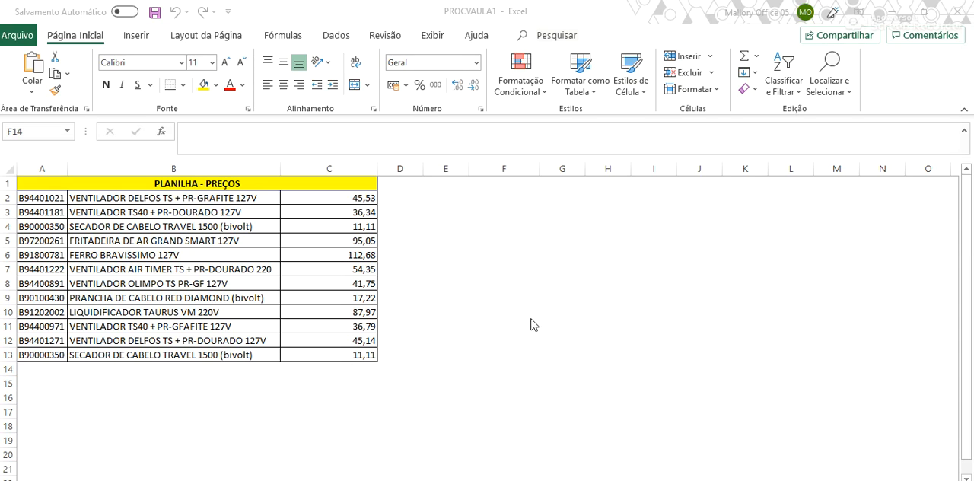
Clear the prices in C2:C13 of the PLANILHA - PREÇOS table
drag(350, 199, 343, 362)
key(Delete)
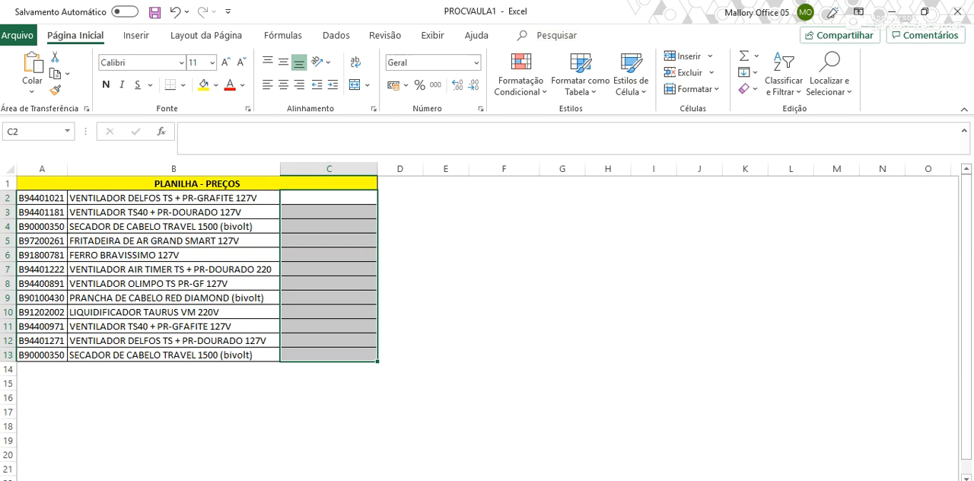
Examine the product records in the BASE INFORMAÇÕES sheet and the empty price cells C2:C13 of the price table
key(alt+Tab)
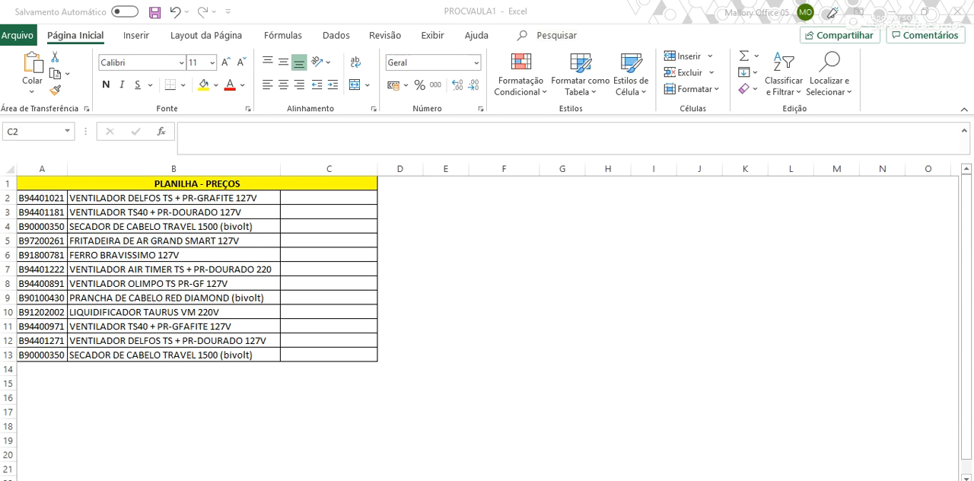
key(alt+Tab)
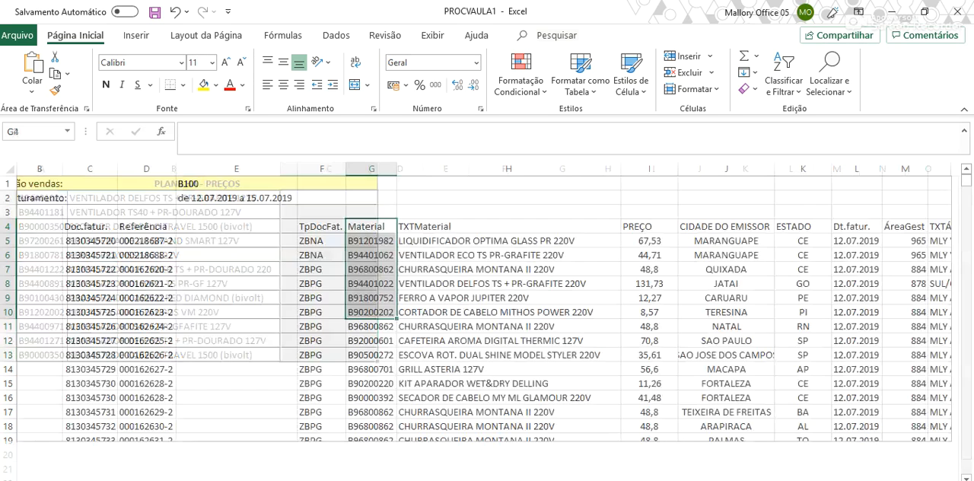
click(563, 297)
scroll(522, 279, down, 2)
scroll(523, 280, up, 2)
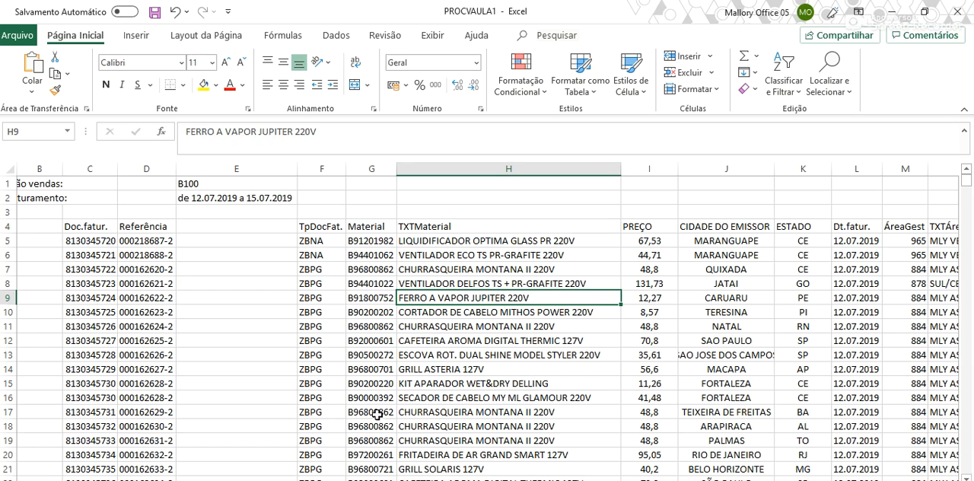
click(180, 480)
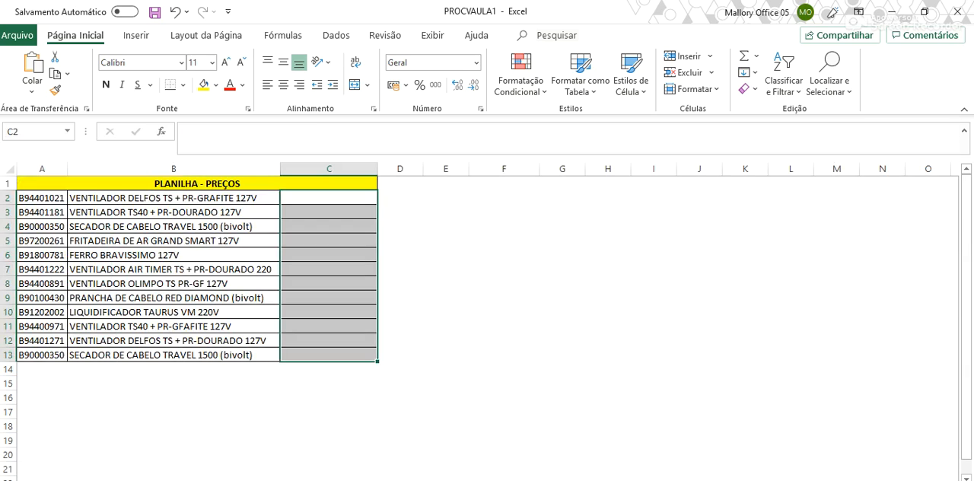
click(114, 480)
click(180, 480)
click(338, 204)
drag(334, 203, 325, 358)
click(171, 480)
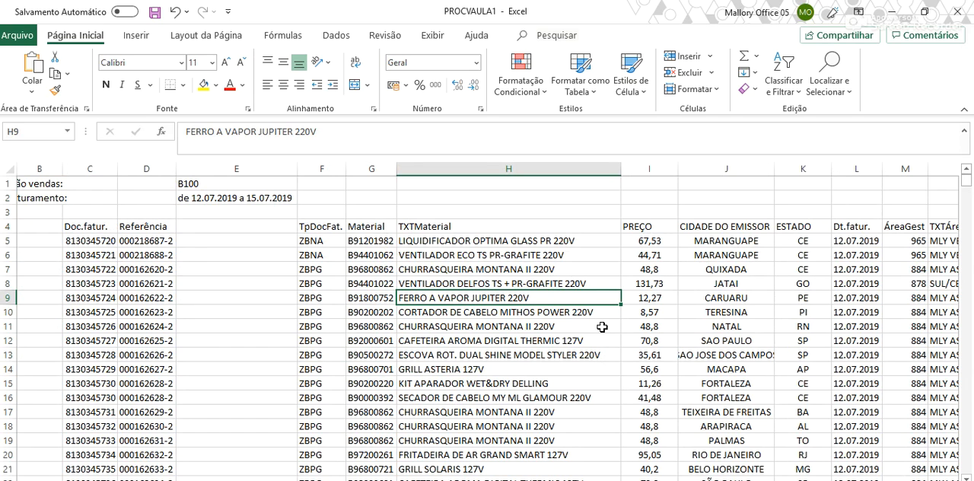
Compare the Material and PREÇO columns of the base sheet with the product codes in column A of the price table
key(ctrl+Page_Down)
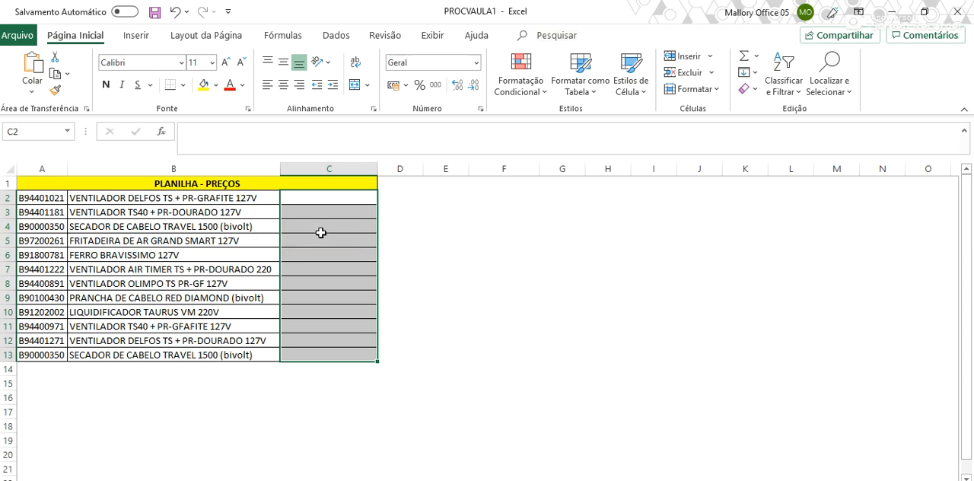
key(ctrl+Page_Up)
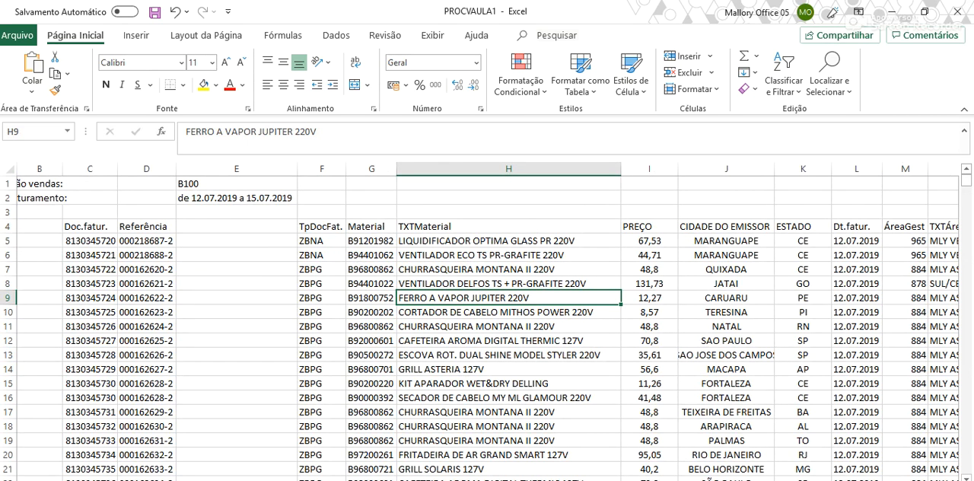
key(ctrl+Page_Down)
key(ctrl+Page_Up)
drag(649, 222, 631, 432)
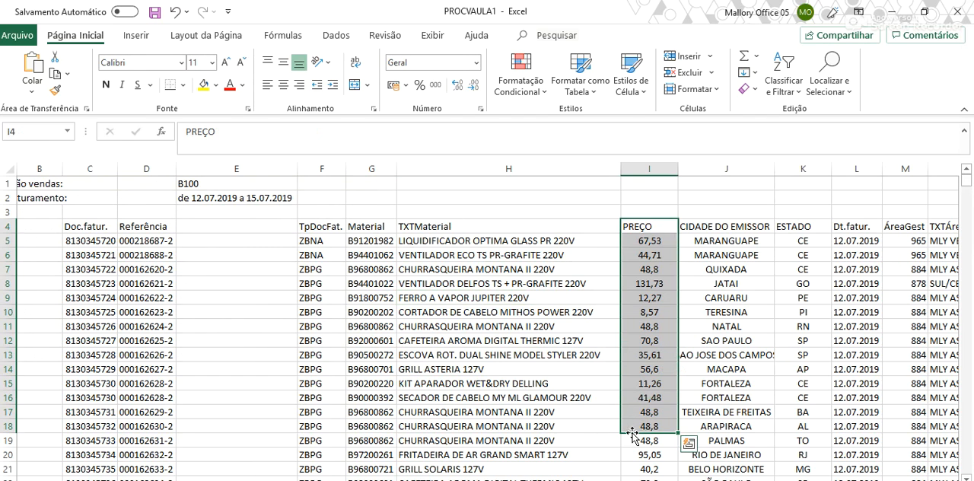
key(ctrl+Page_Down)
drag(44, 202, 39, 326)
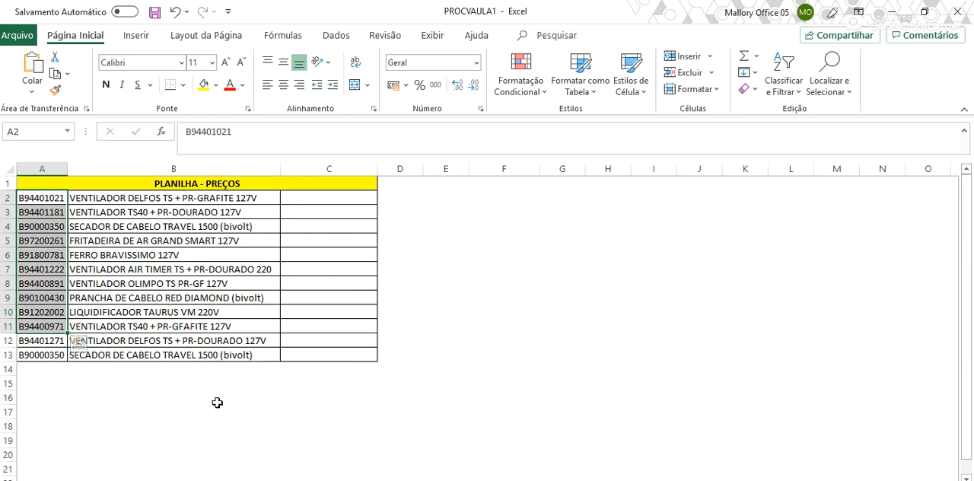
key(ctrl+Page_Up)
drag(371, 241, 355, 390)
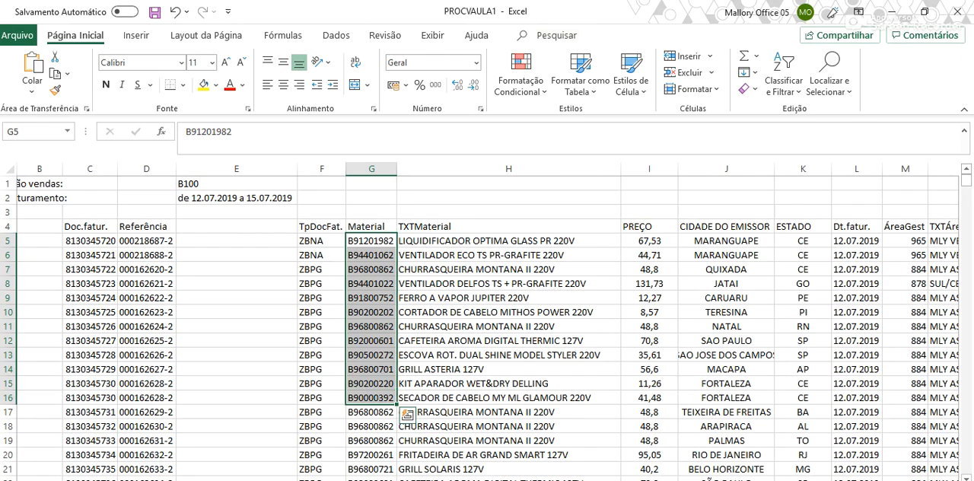
key(ctrl+Page_Down)
click(59, 203)
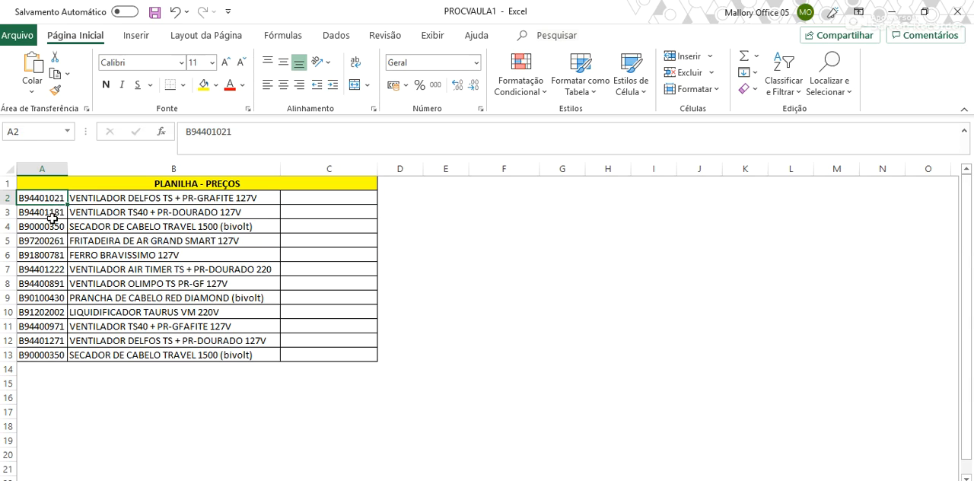
click(232, 480)
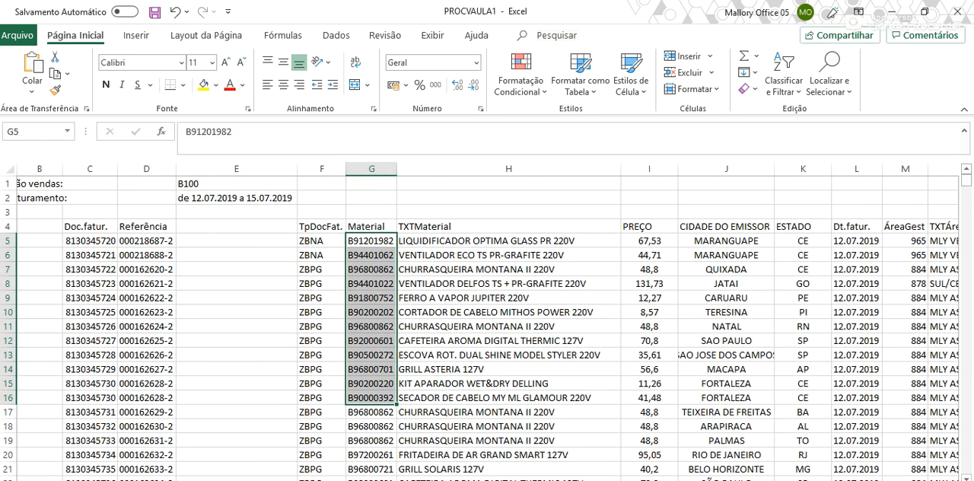
click(175, 480)
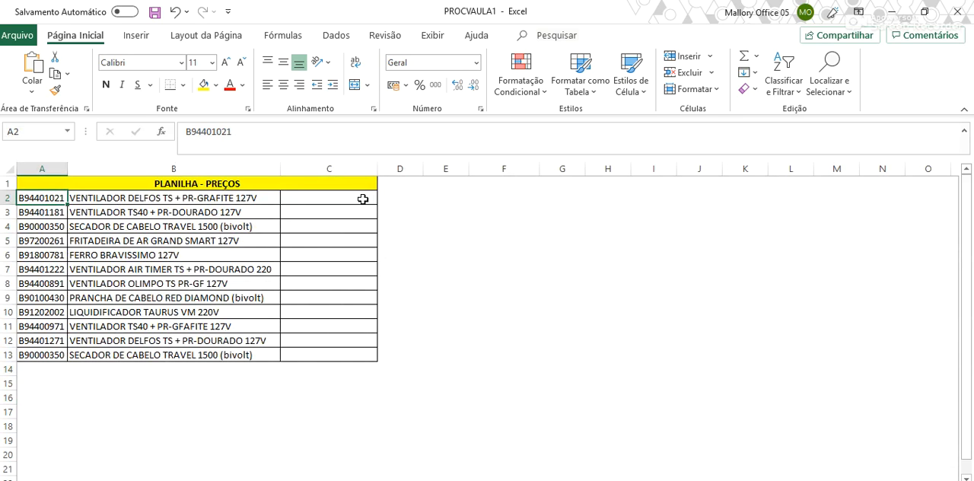
Start a PROCV formula in C2 of the price table with A2 as the lookup value
click(363, 199)
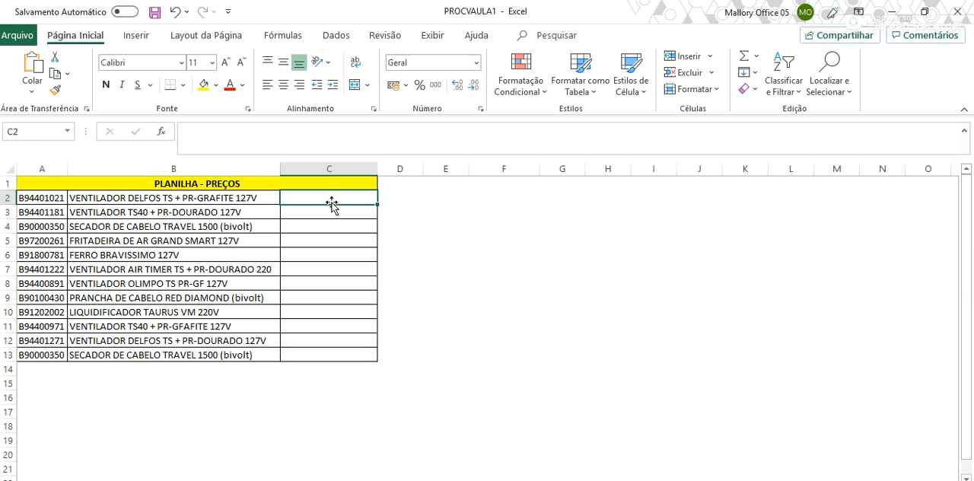
text(=procv)
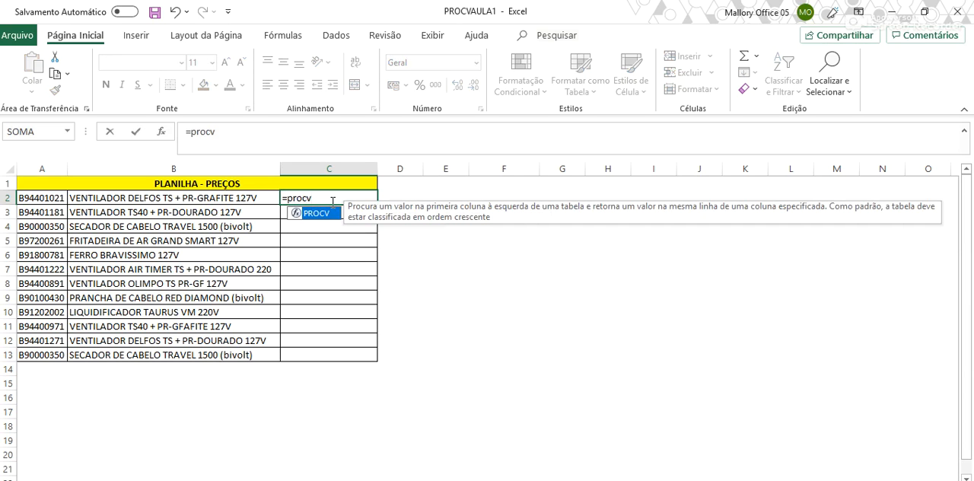
text(()
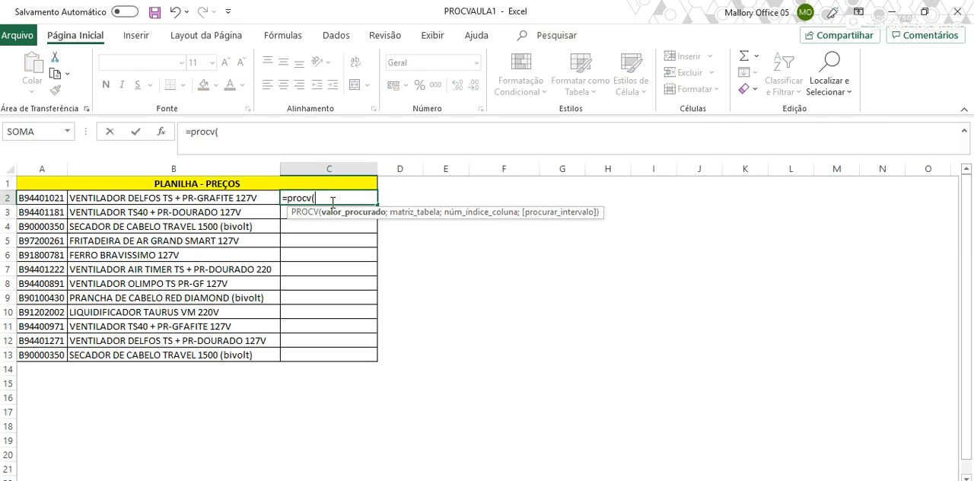
click(36, 199)
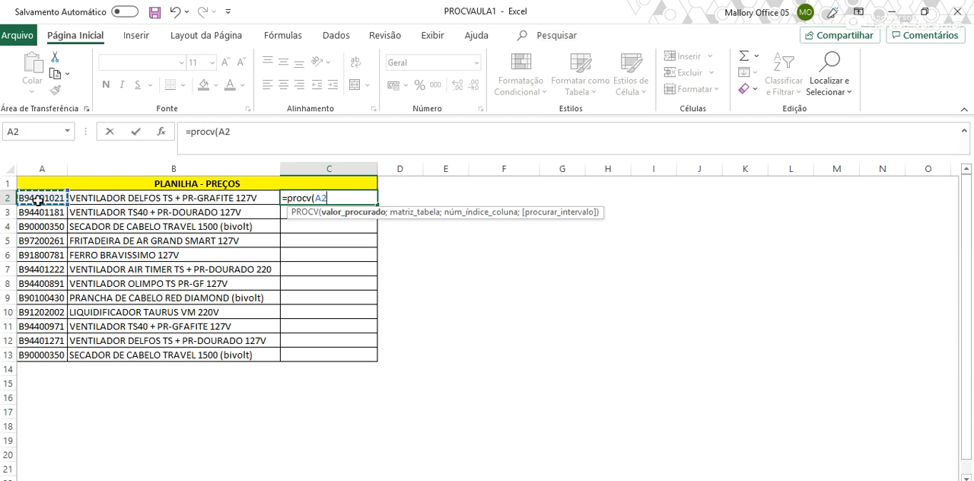
text(;)
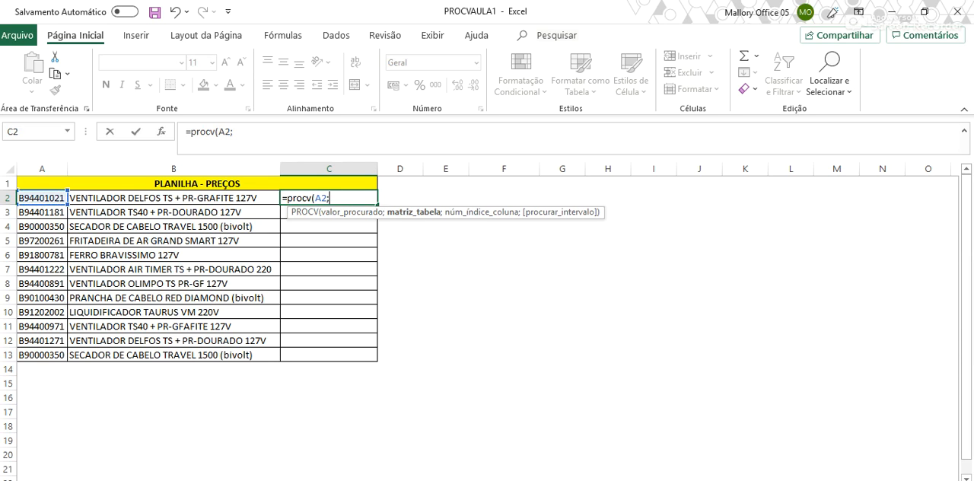
Set the formula's table array to G4:I1904 on the BASE INFORMAÇÕES sheet, covering Material through PREÇO
click(153, 479)
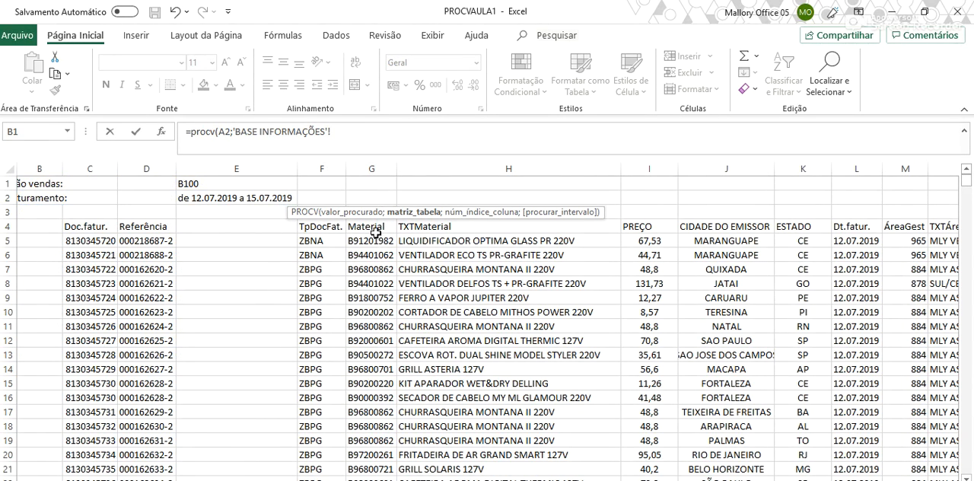
drag(368, 227, 643, 269)
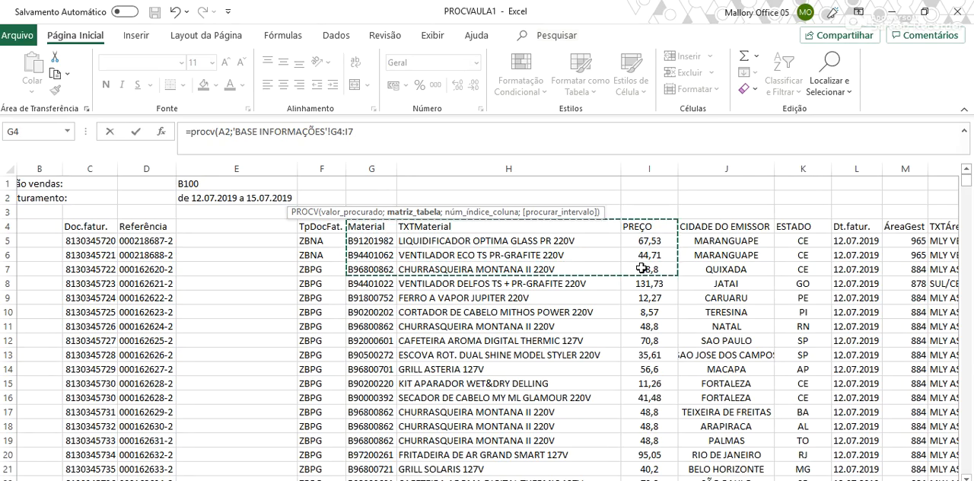
key(ctrl+shift+Down)
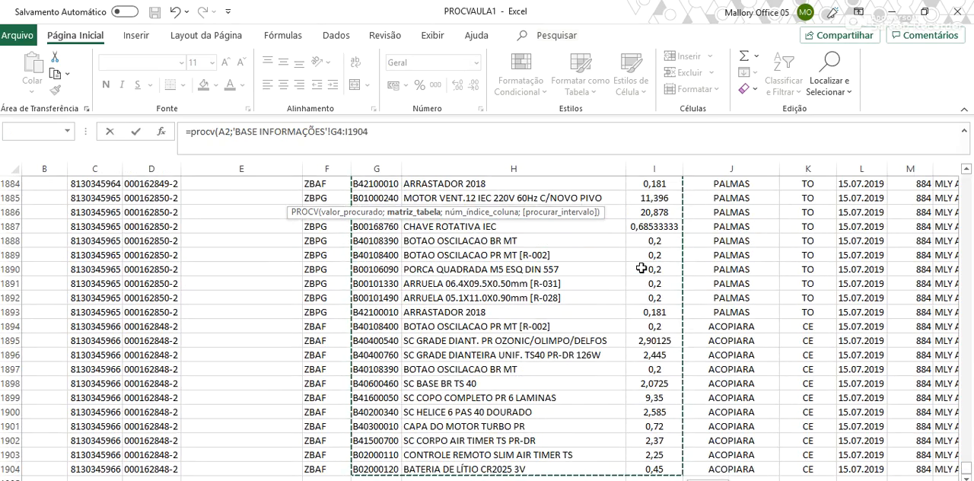
scroll(613, 302, up, 20)
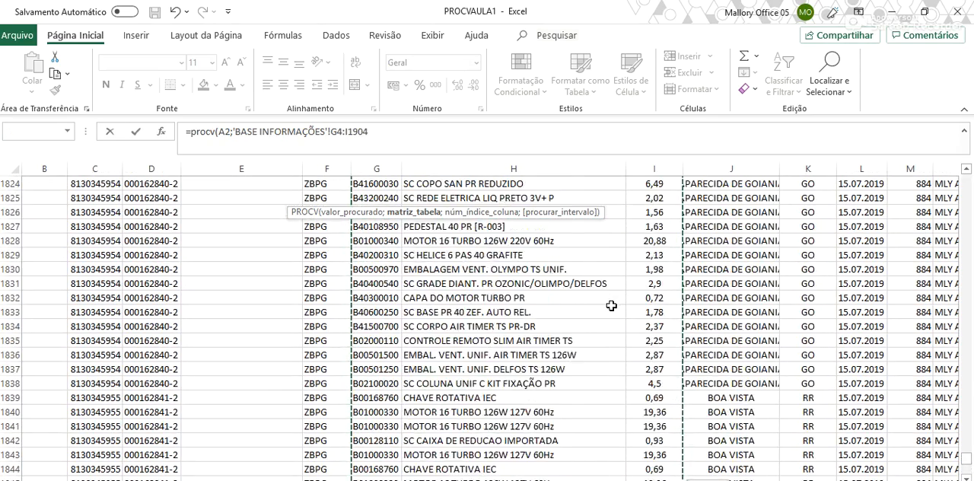
drag(965, 461, 960, 136)
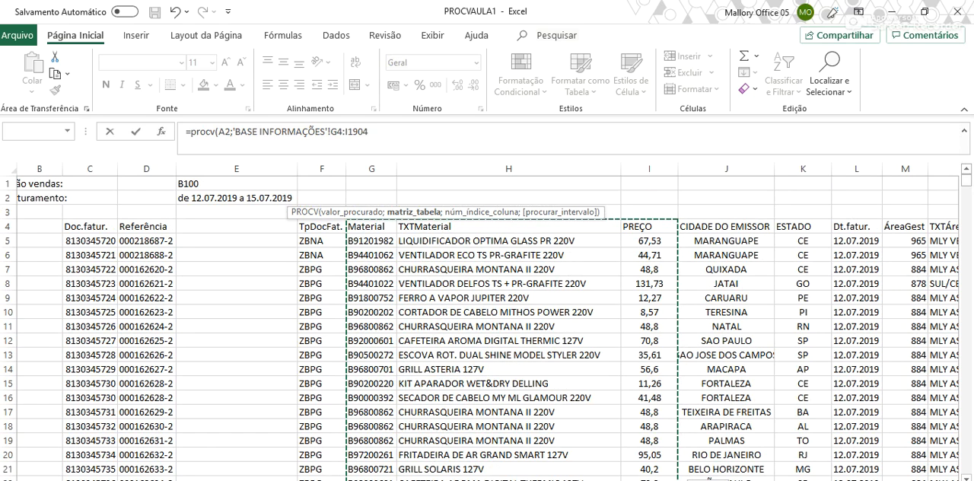
Complete the PROCV formula with column index 3 and an empty range-lookup argument
text(;)
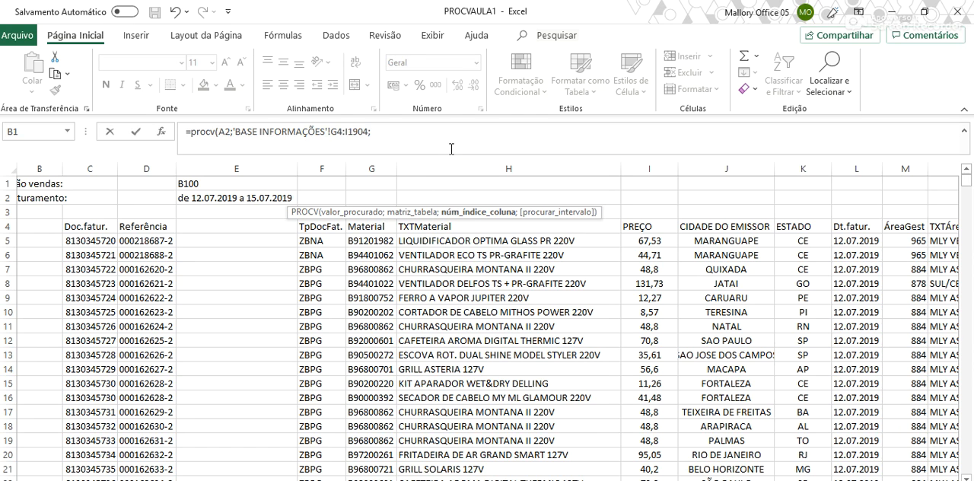
text(3;)
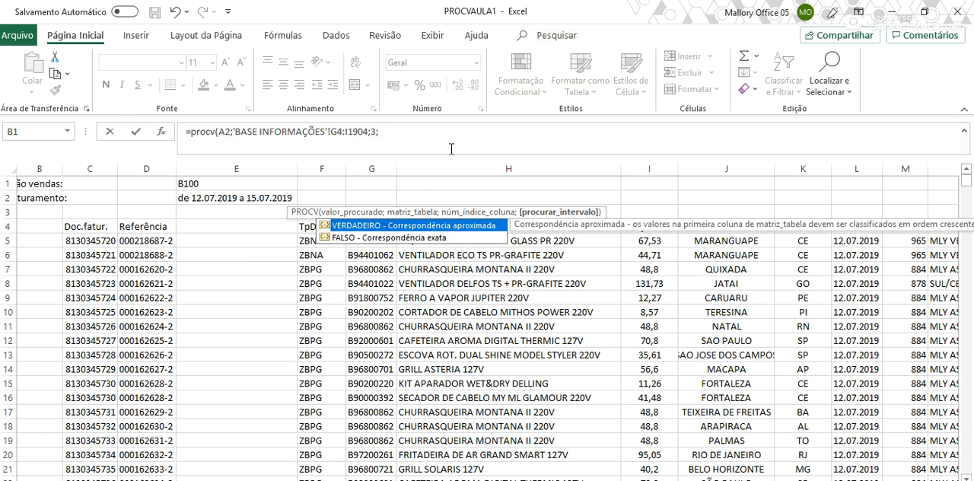
text())
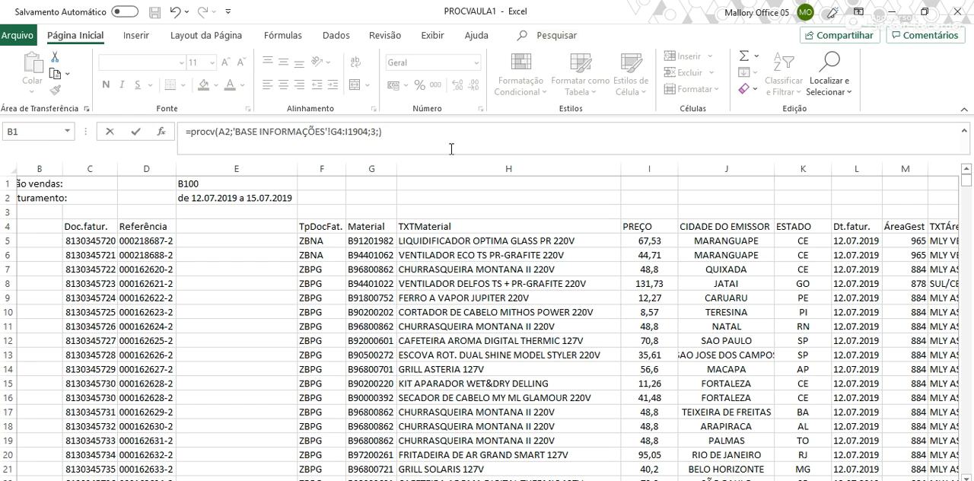
key(Return)
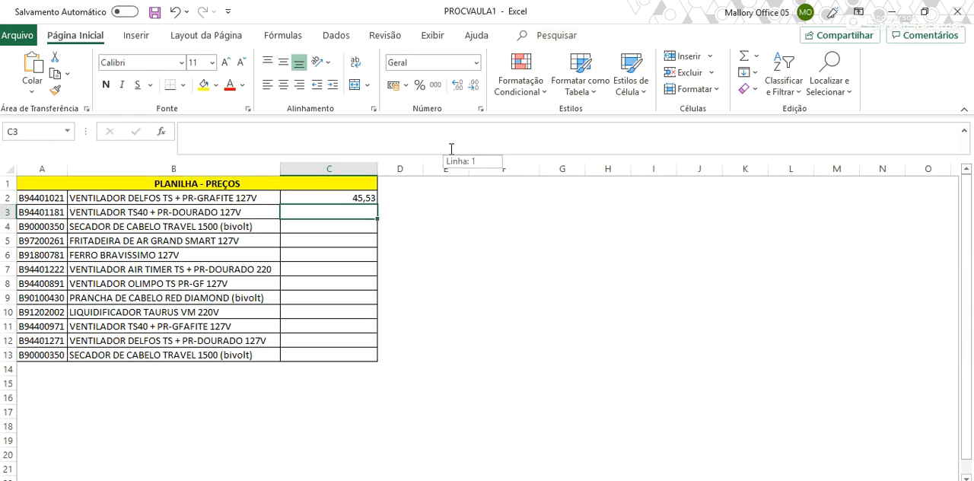
Fill the PROCV formula from C2 down to C13
click(363, 198)
drag(378, 206, 373, 364)
click(364, 198)
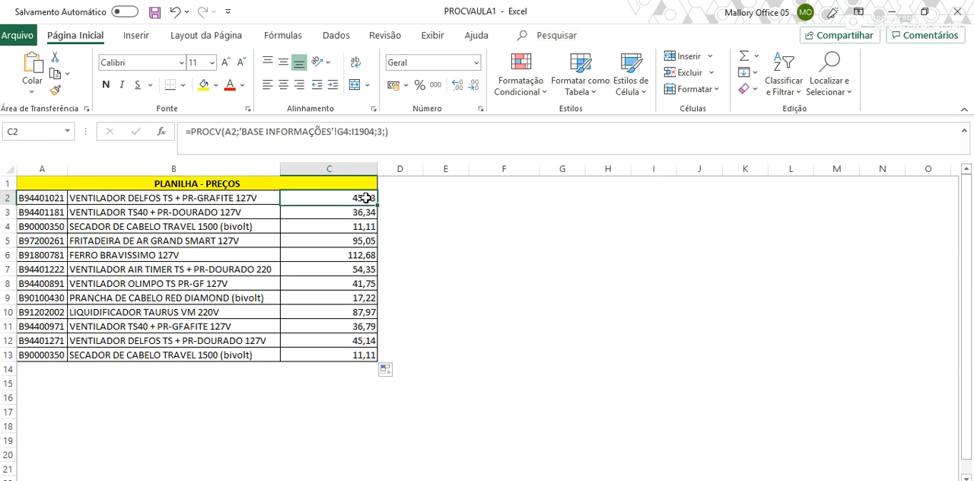
drag(376, 205, 377, 364)
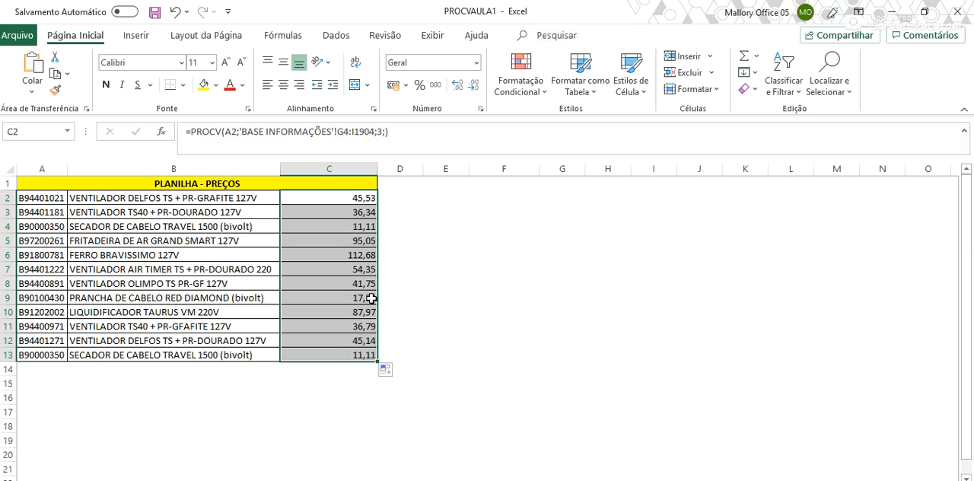
Examine the match options offered for the range-lookup argument of the PROCV formula in C2
click(382, 134)
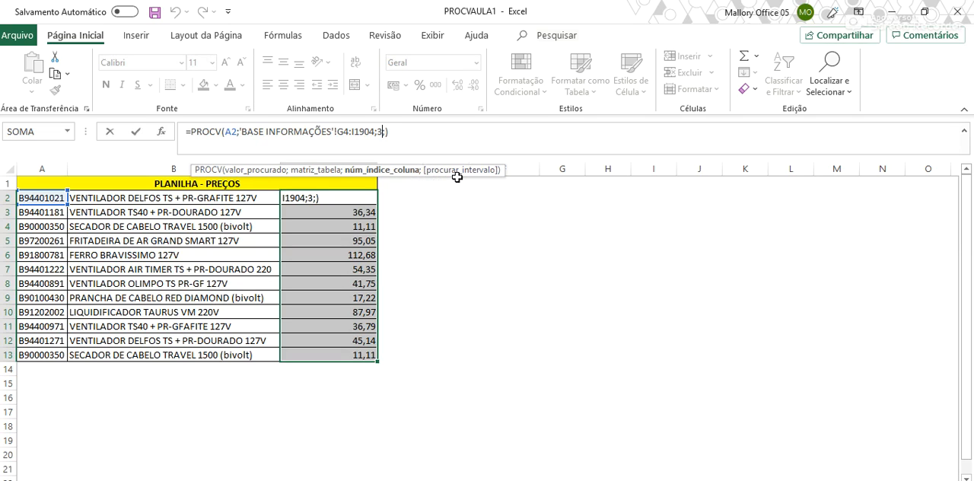
click(394, 130)
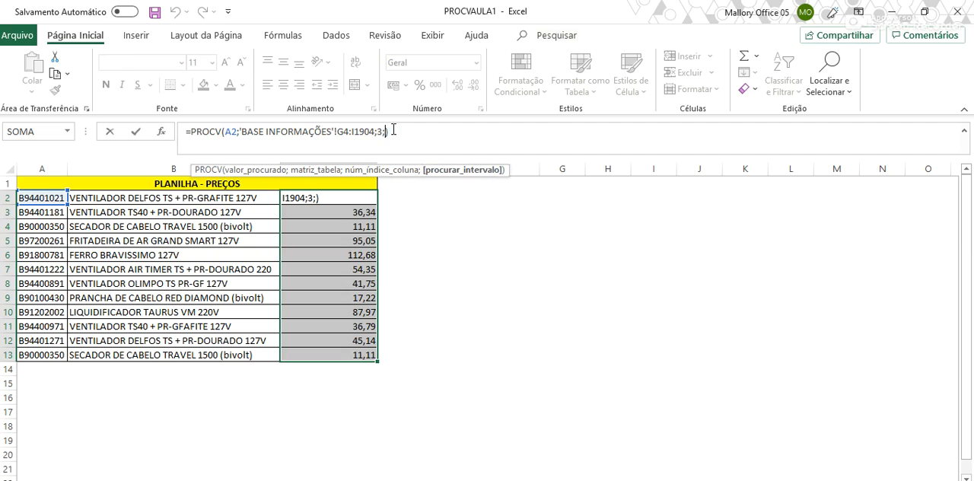
key(BackSpace)
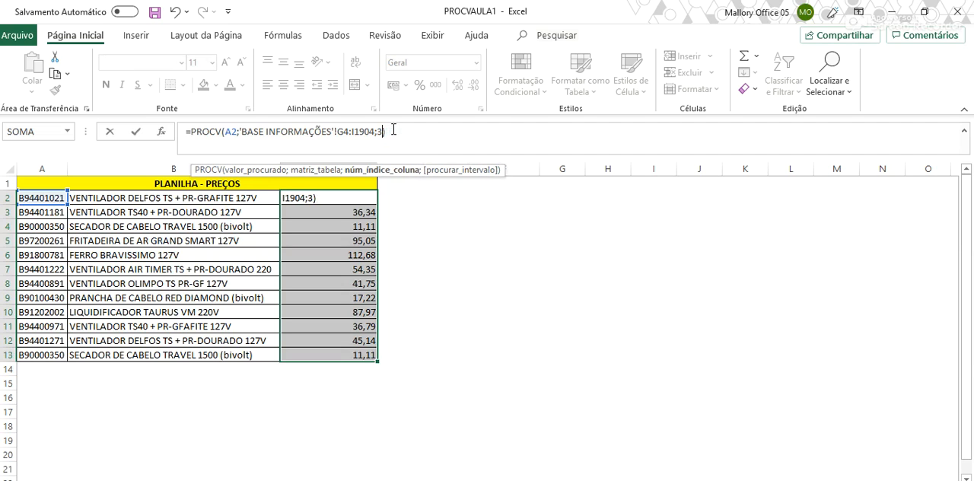
text(;)
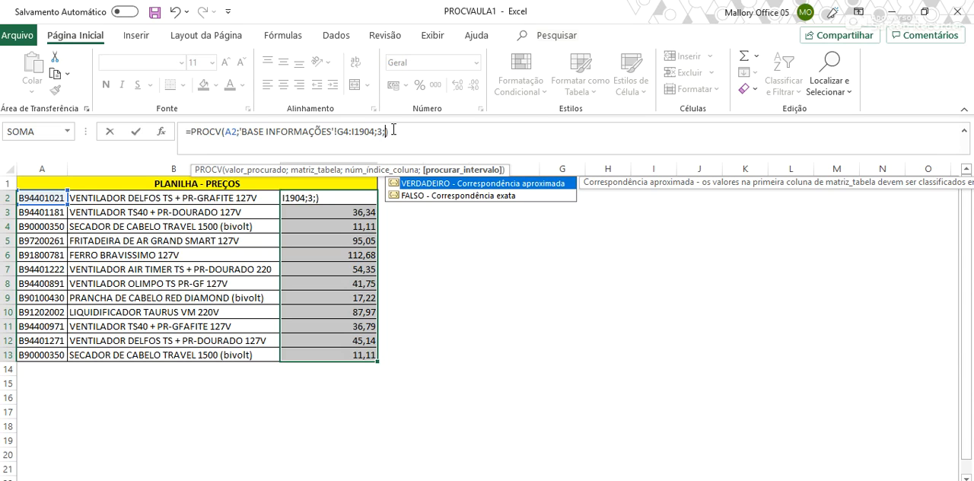
text(verda)
key(BackSpace)
key(BackSpace)
key(BackSpace)
key(BackSpace)
key(BackSpace)
key(Escape)
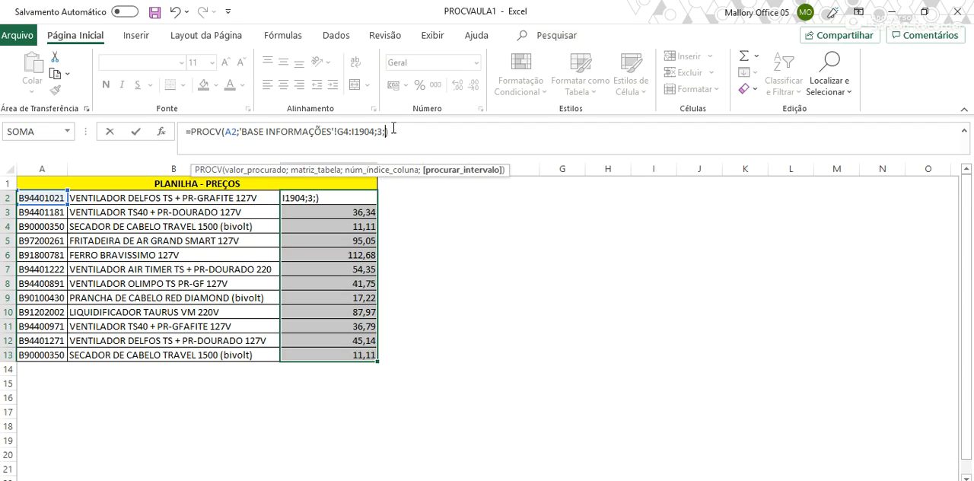
key(ctrl+Return)
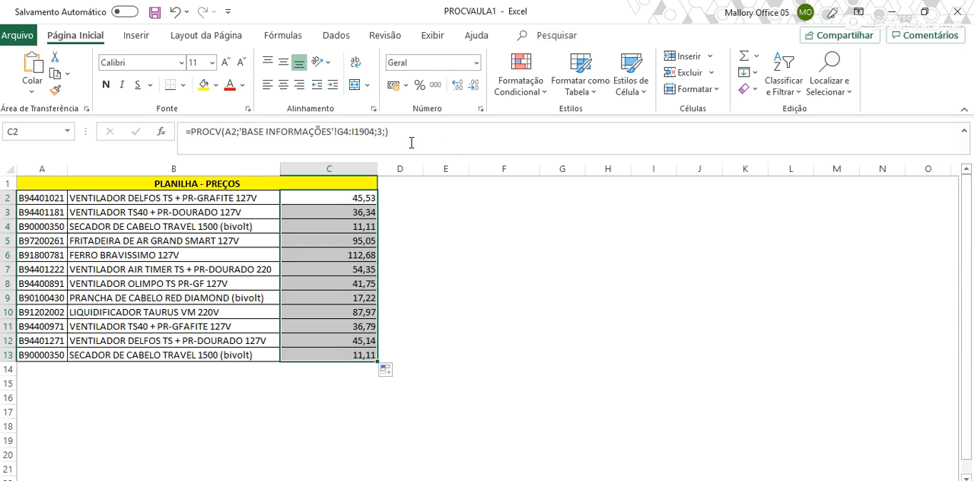
Set the range-lookup argument of the PROCV formula in C2 to FALSO and fill the formula down to C13
click(383, 132)
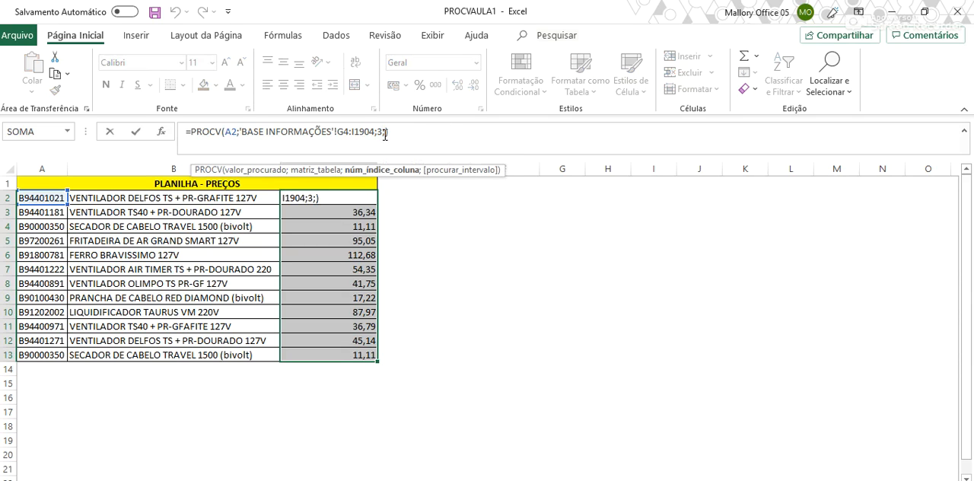
text(;)
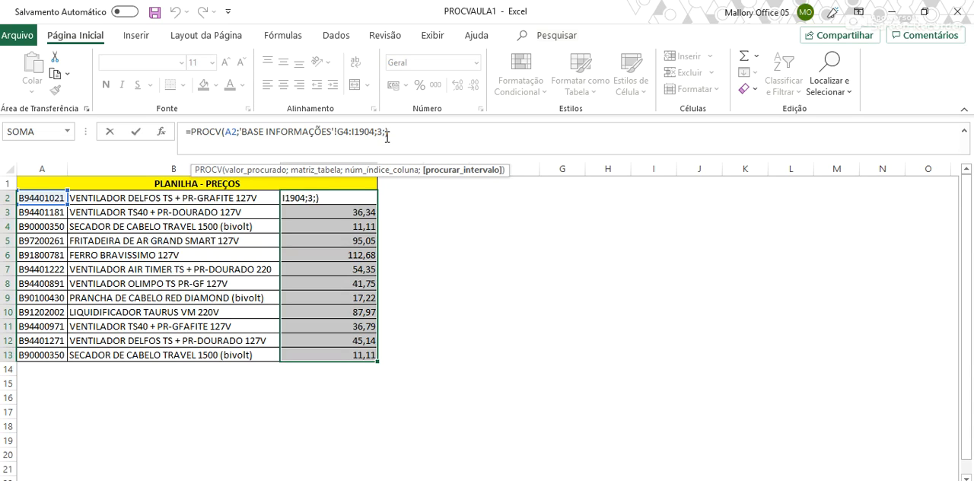
text(falso)
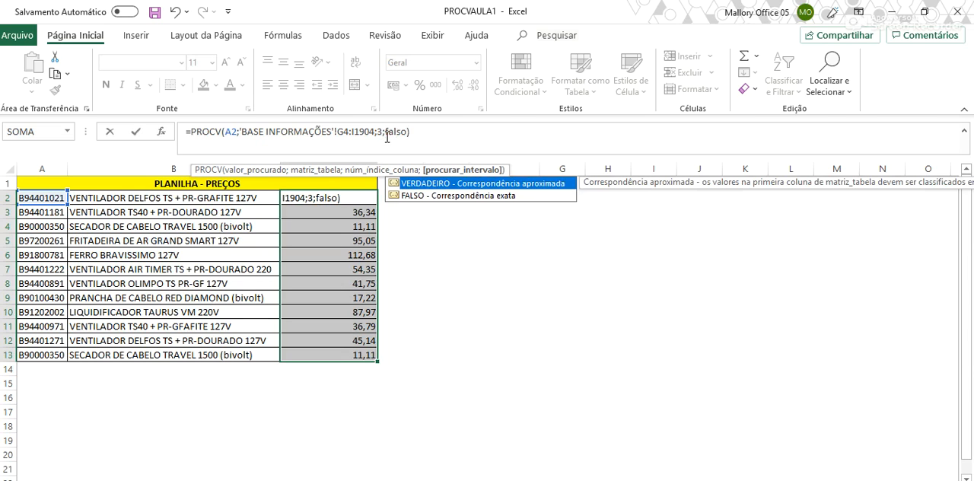
key(Return)
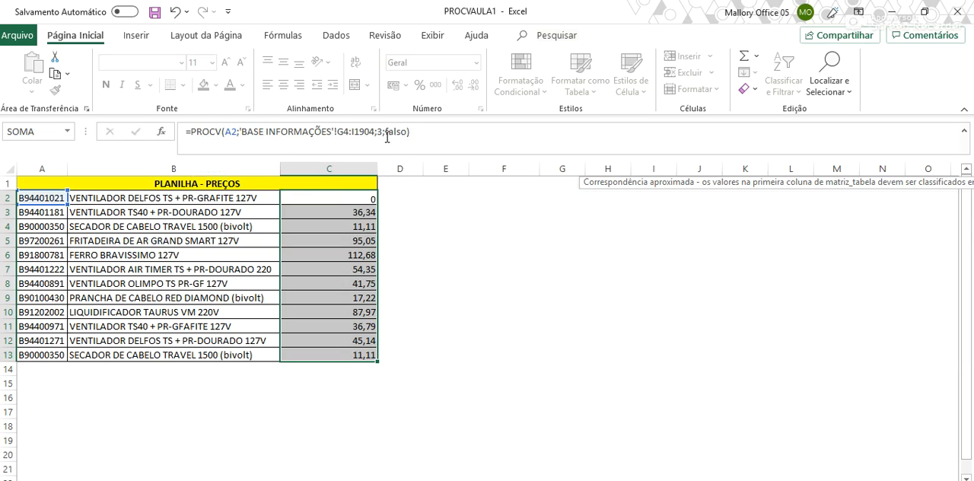
key(Up)
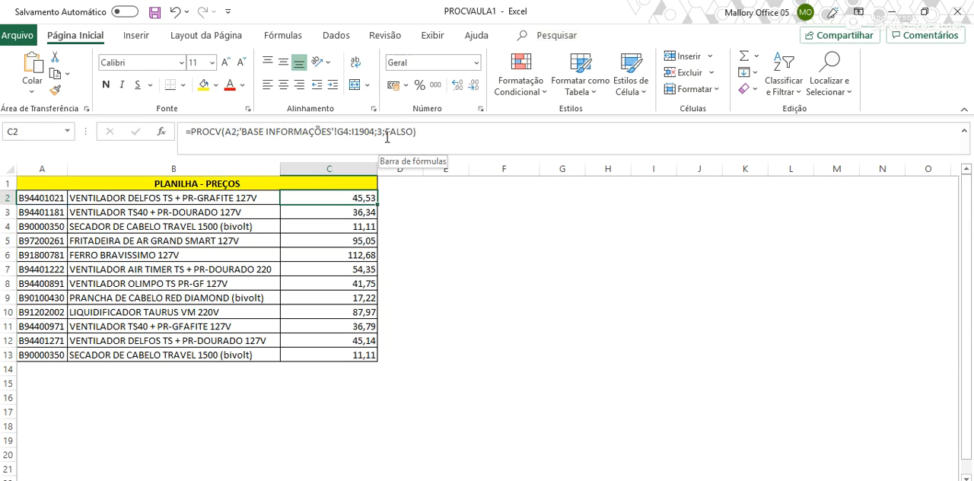
drag(376, 204, 369, 361)
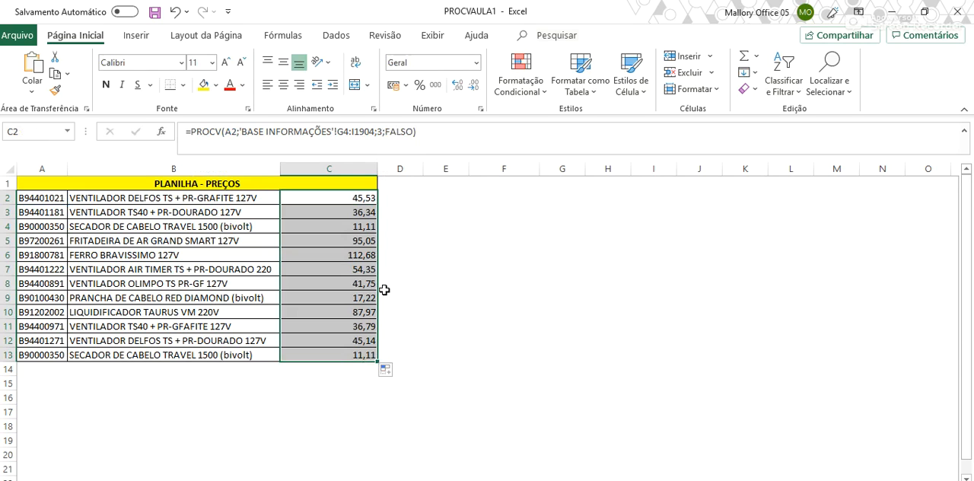
Inspect the product code in A4 and the arguments of the PROCV formula in C4
click(31, 227)
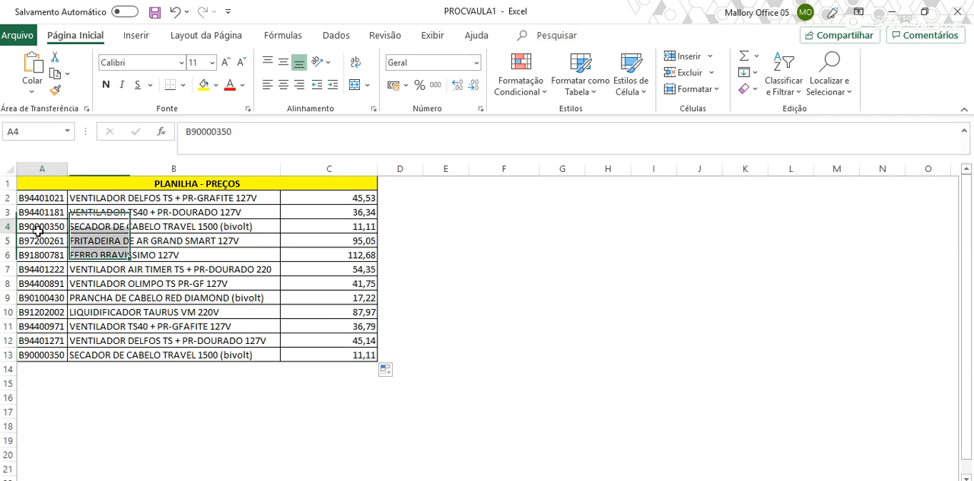
click(348, 227)
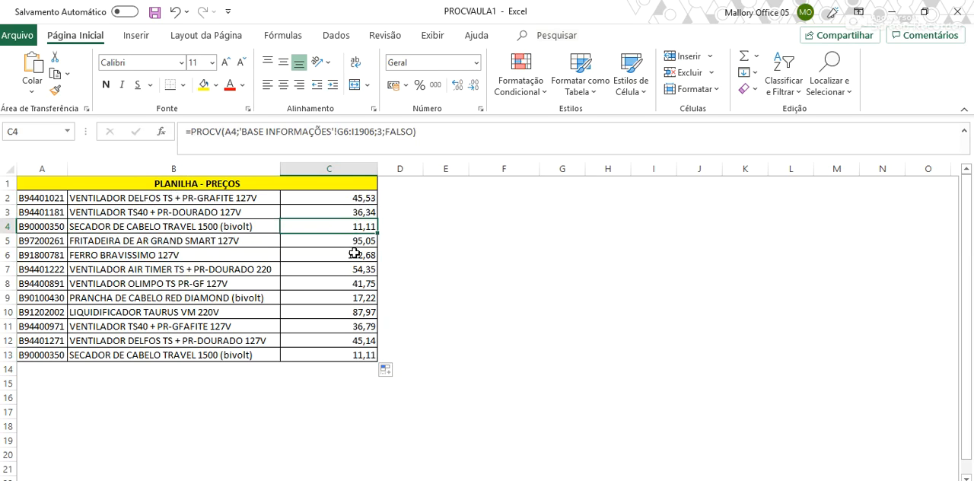
click(398, 132)
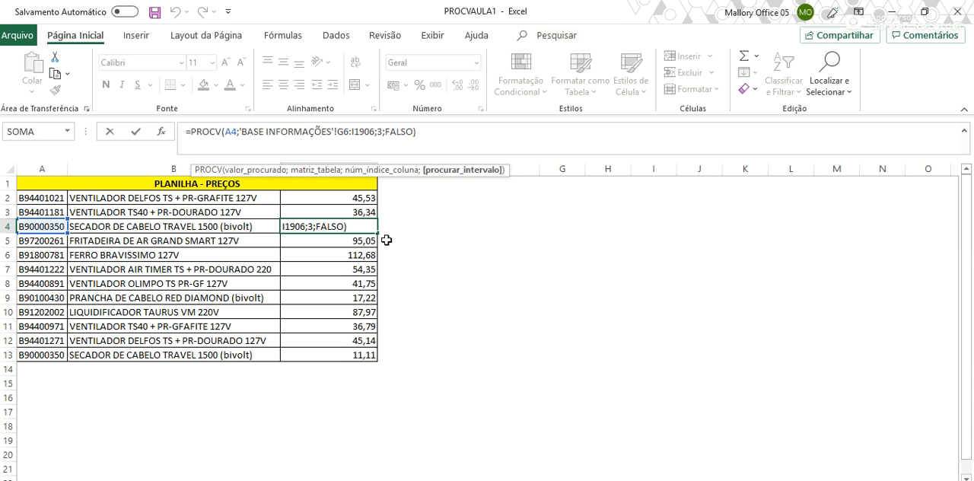
key(ctrl+Return)
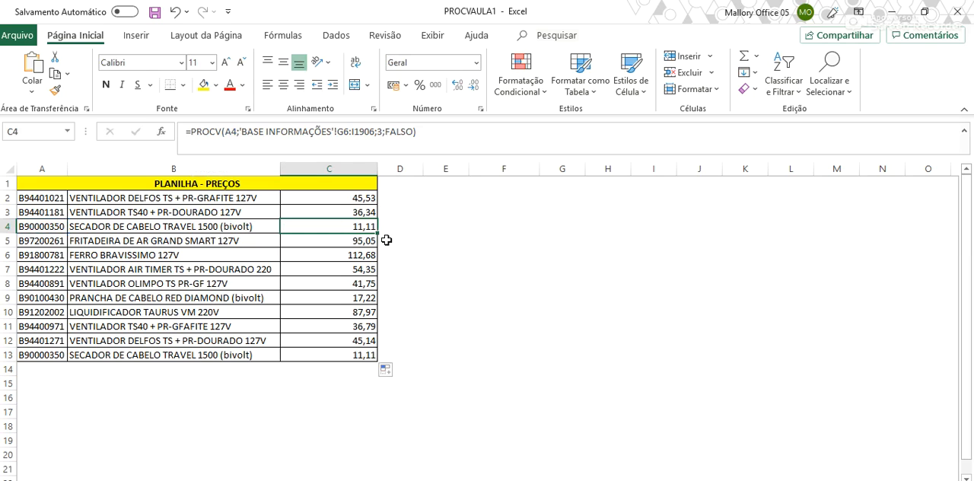